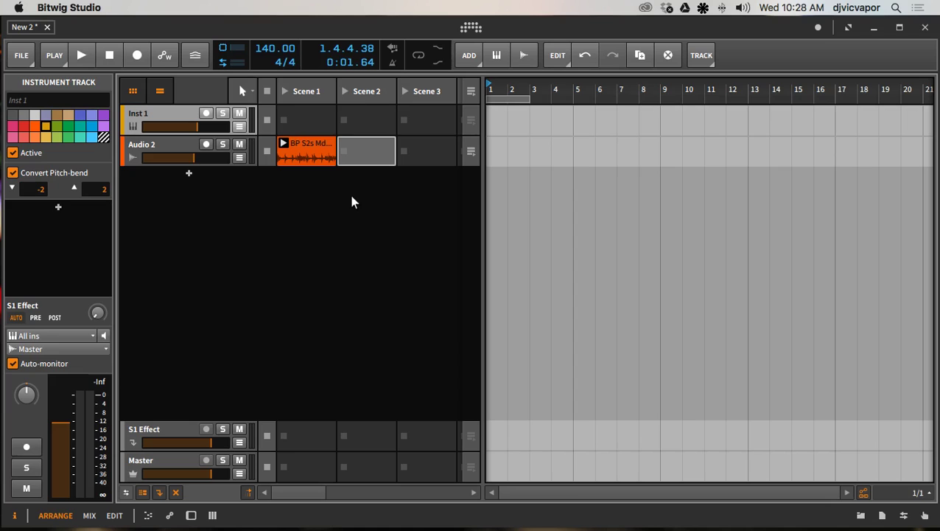
Open and close the sample browser, then select the empty Scene 2 slot on Audio 2.
{"action": "left_click", "coordinate": [859, 515]}
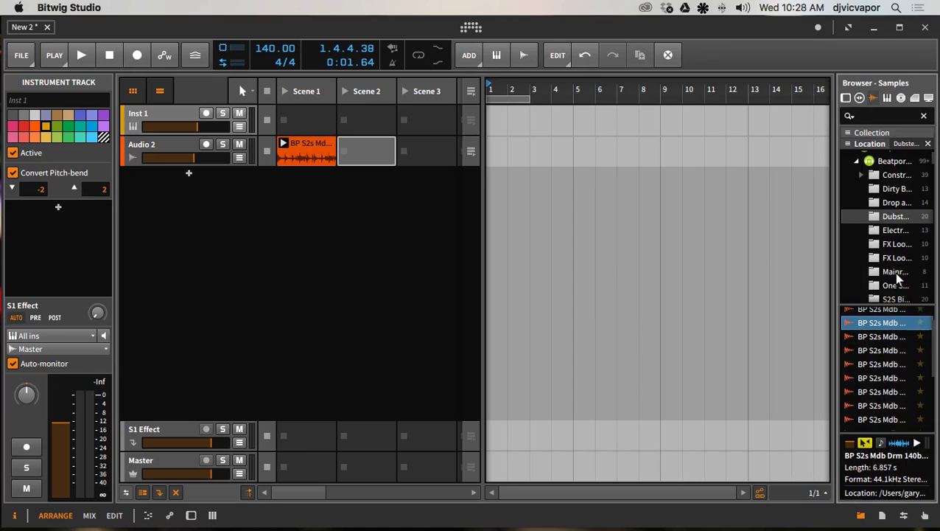
{"action": "left_click", "coordinate": [860, 515]}
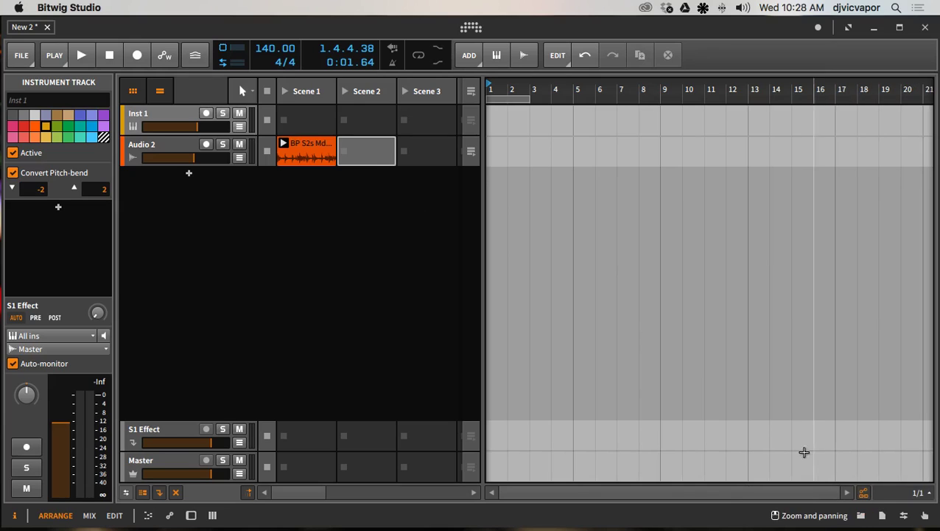
{"action": "left_click", "coordinate": [370, 147]}
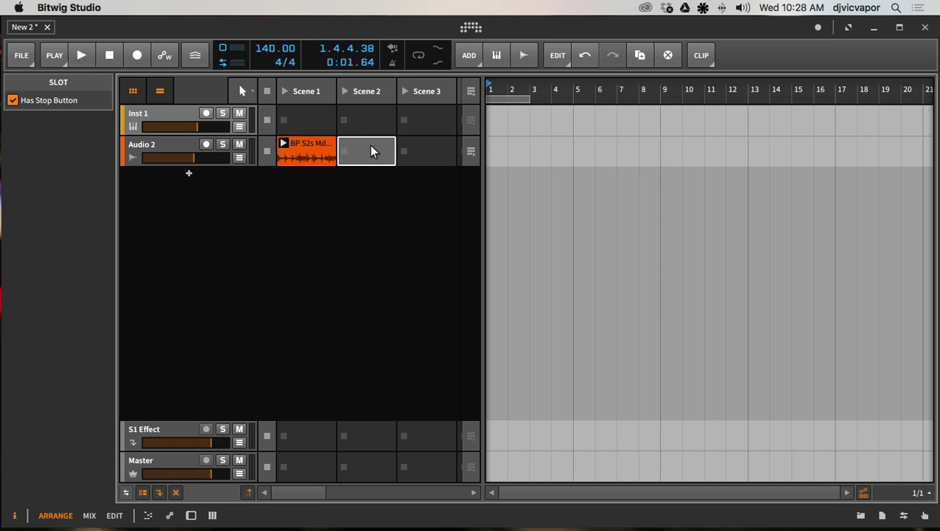
Preview BP Drumloop 42b 128bpm.wav from Electro House Drums and insert it into the slot.
{"action": "double_click", "coordinate": [371, 147]}
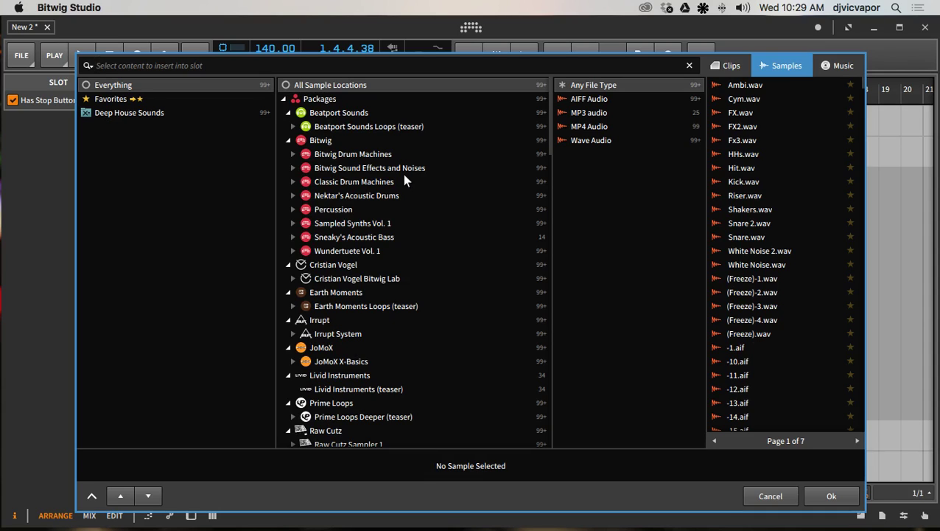
{"action": "left_click", "coordinate": [292, 127]}
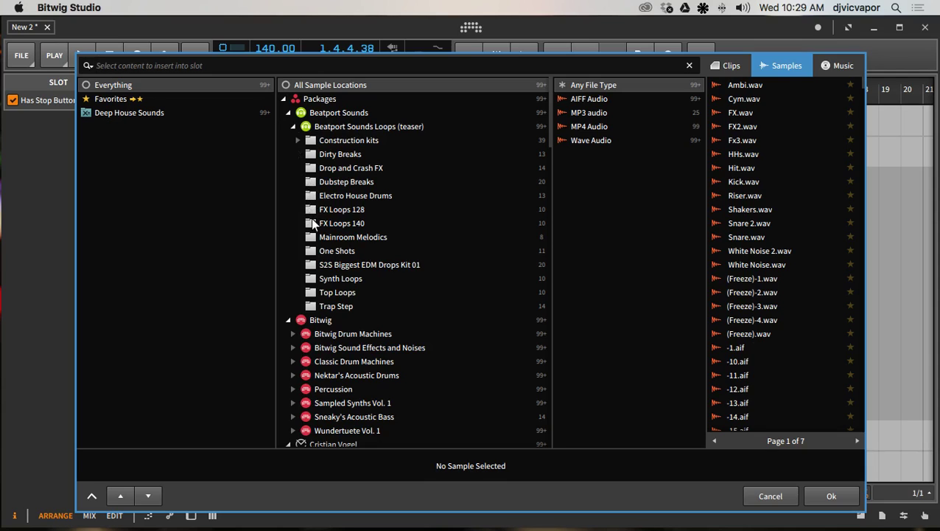
{"action": "left_click", "coordinate": [313, 198]}
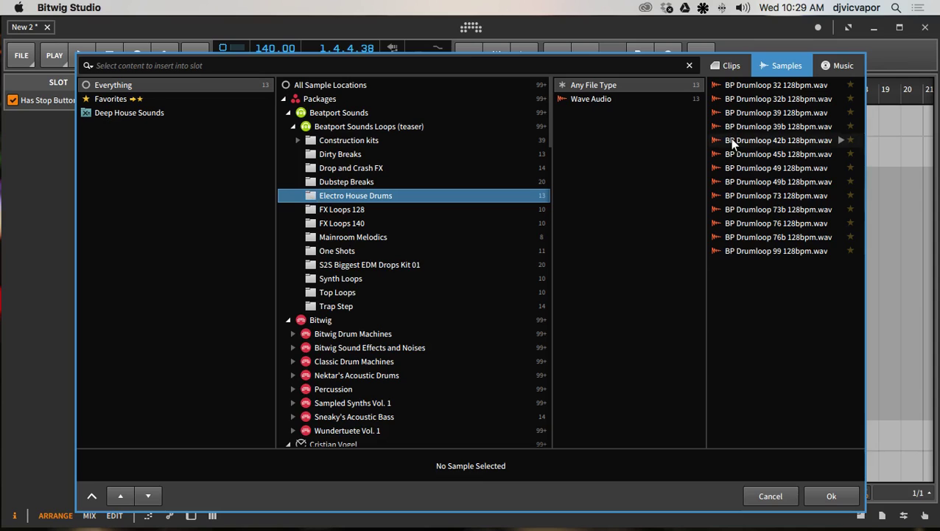
{"action": "left_click", "coordinate": [784, 140]}
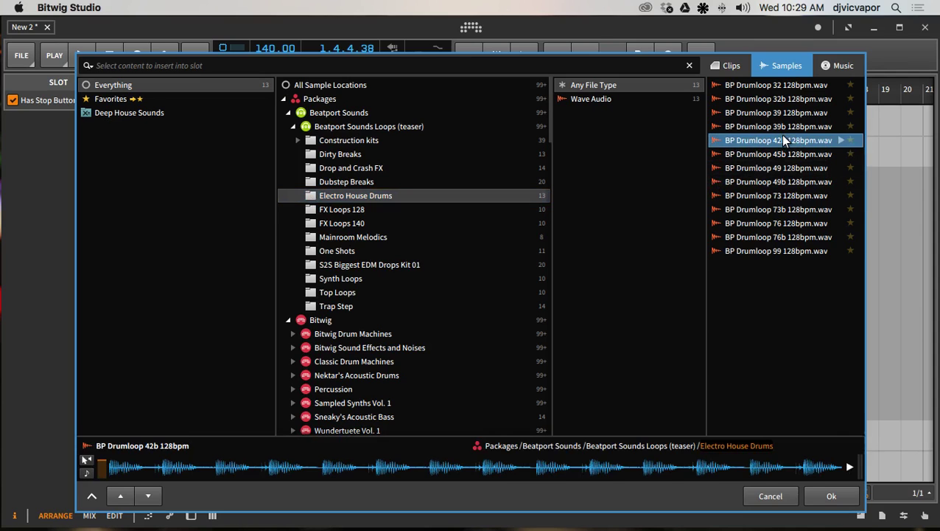
{"action": "left_click", "coordinate": [841, 140]}
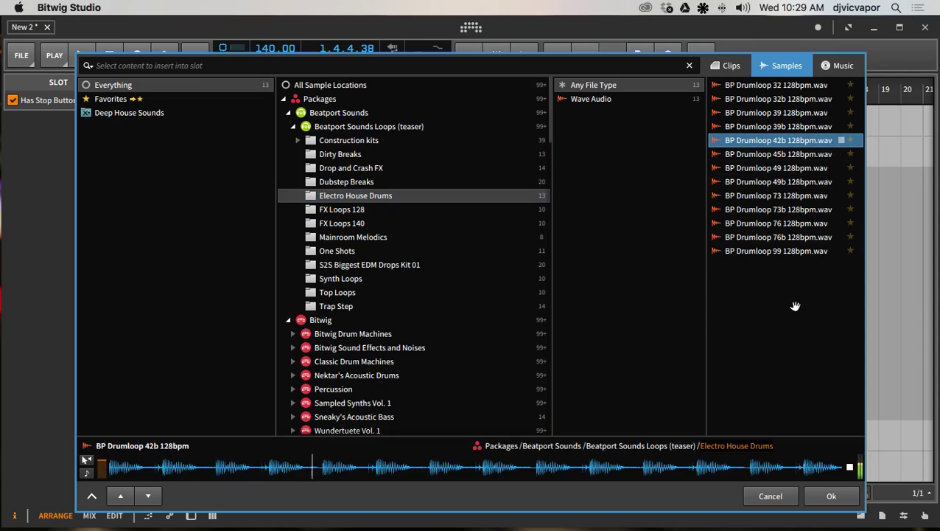
{"action": "left_click", "coordinate": [841, 141]}
{"action": "left_click", "coordinate": [829, 496]}
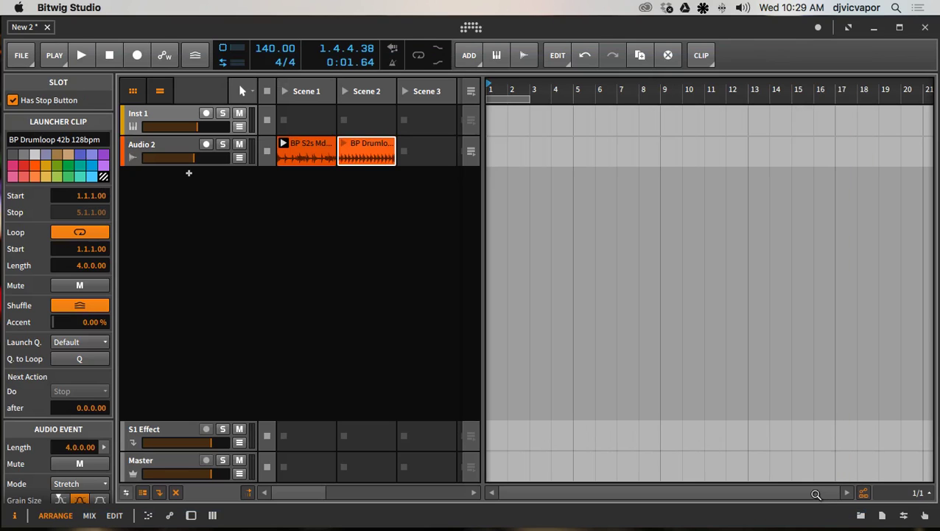
{"action": "left_click", "coordinate": [317, 147]}
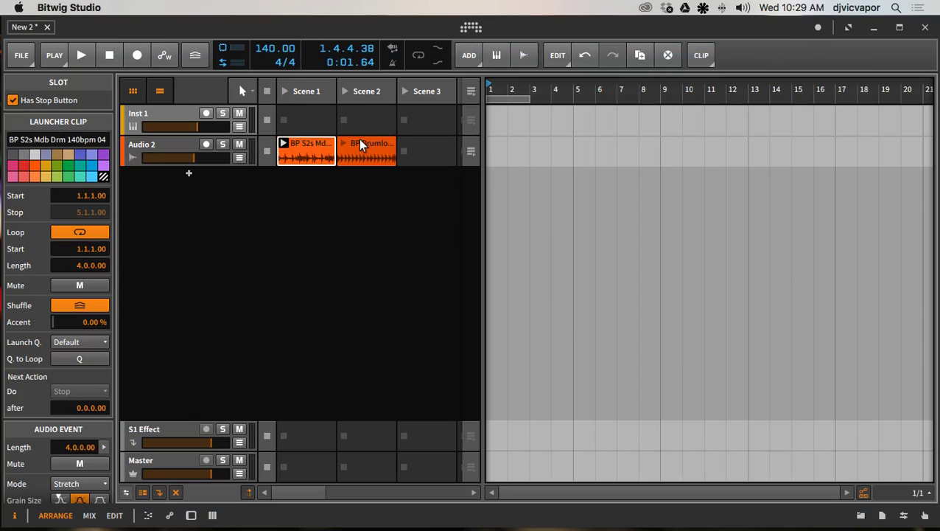
{"action": "left_click", "coordinate": [358, 140]}
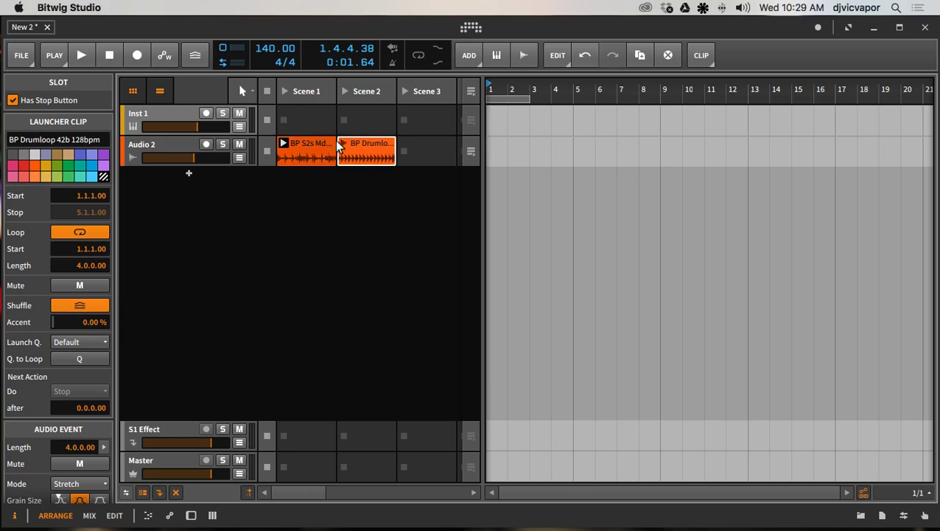
{"action": "left_click", "coordinate": [284, 144]}
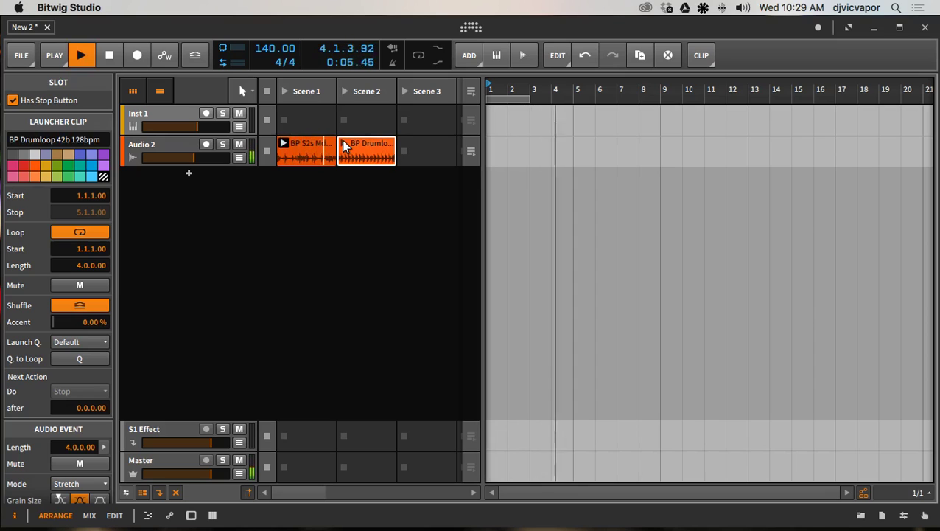
{"action": "left_click", "coordinate": [343, 142]}
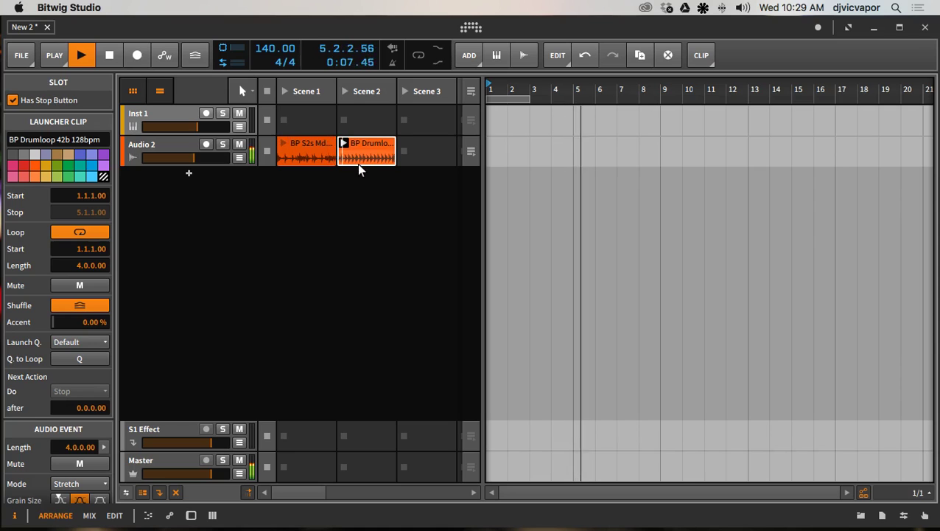
{"action": "left_click", "coordinate": [111, 56]}
{"action": "left_click", "coordinate": [312, 137]}
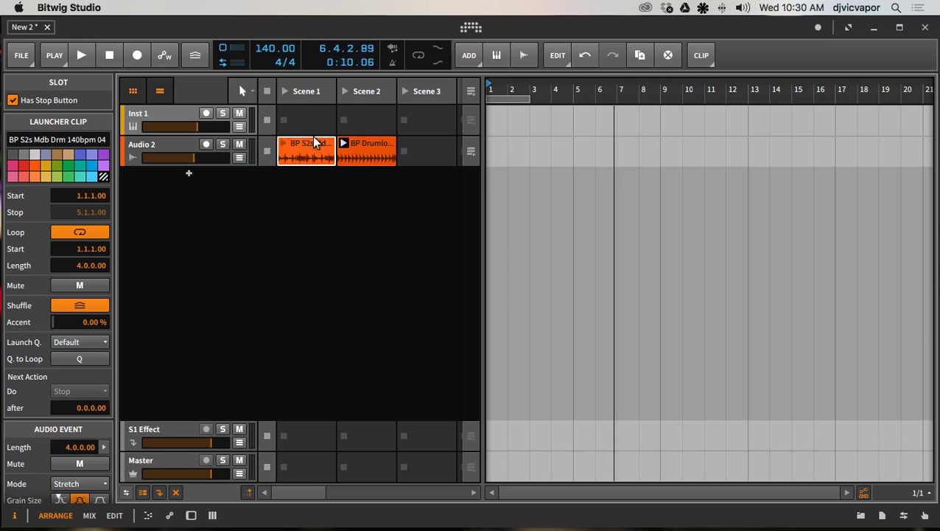
{"action": "left_click", "coordinate": [367, 140]}
{"action": "left_click", "coordinate": [305, 139]}
{"action": "left_click", "coordinate": [368, 145]}
{"action": "left_click", "coordinate": [297, 149]}
{"action": "left_click", "coordinate": [265, 148]}
{"action": "left_click", "coordinate": [136, 50]}
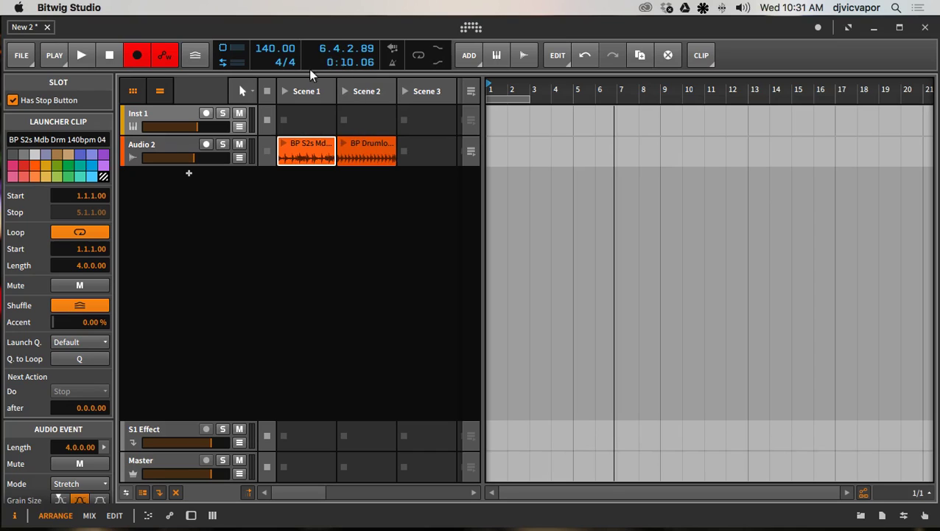
{"action": "left_click", "coordinate": [107, 55]}
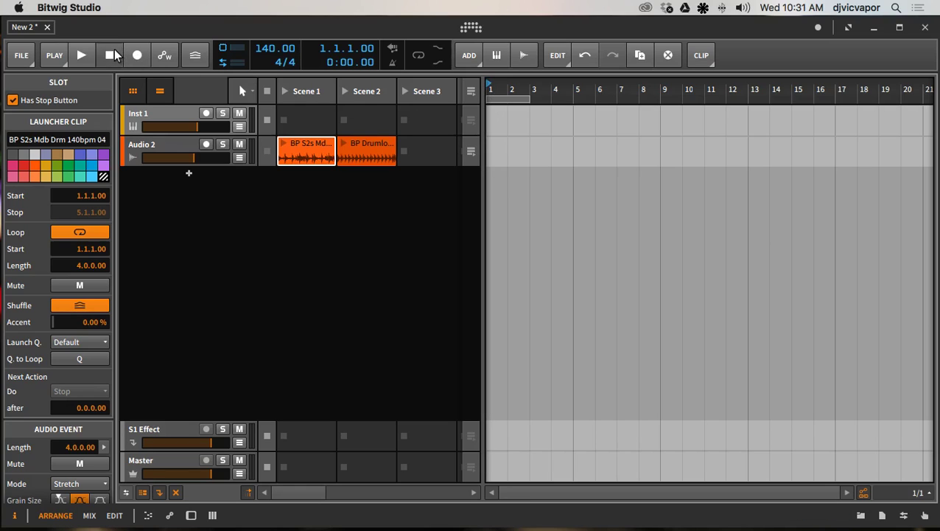
Record from bar 1 with arrangement record on, launching the Scene 1 clip then the Scene 2 drumloop.
{"action": "left_click", "coordinate": [573, 86]}
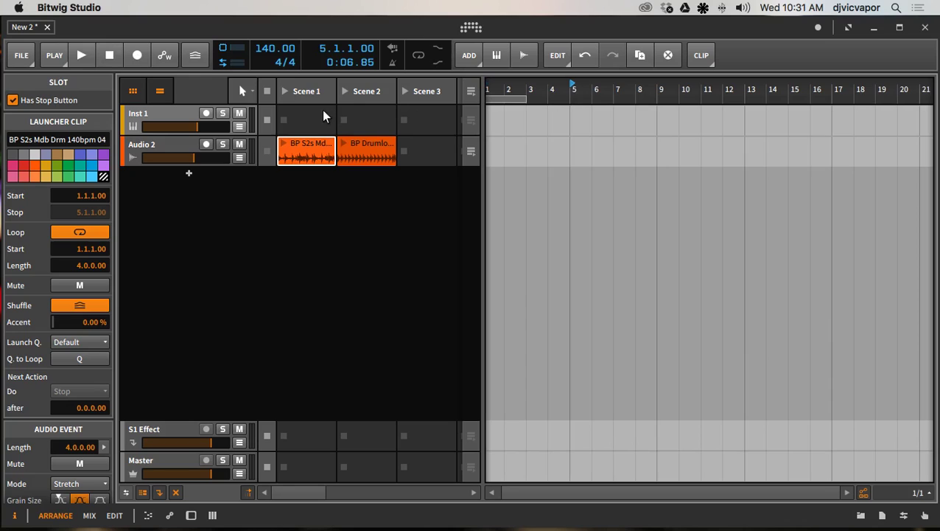
{"action": "left_click", "coordinate": [111, 58]}
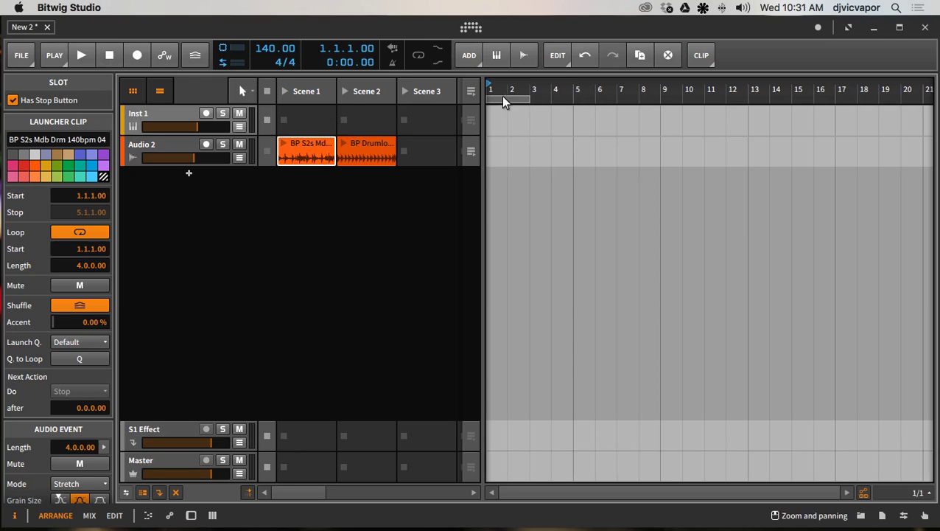
{"action": "left_click", "coordinate": [137, 55]}
{"action": "left_click", "coordinate": [165, 56]}
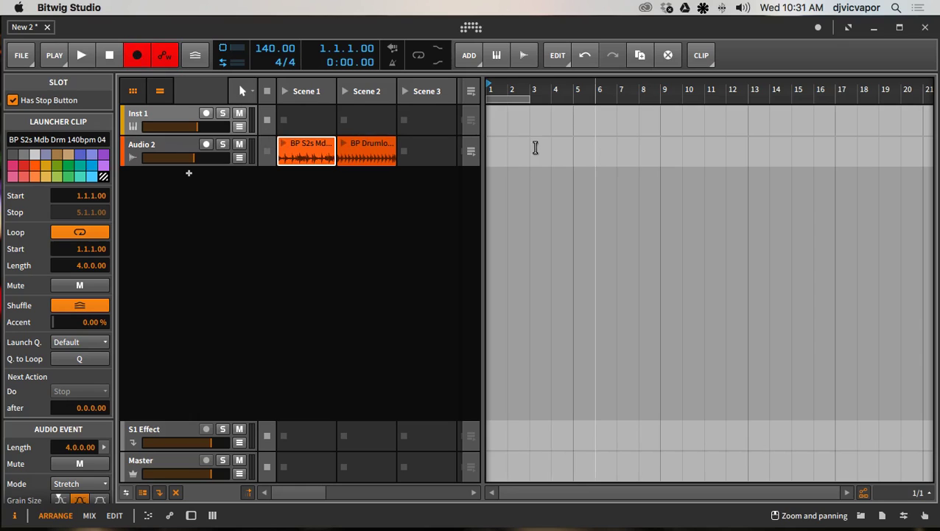
{"action": "left_click", "coordinate": [282, 142]}
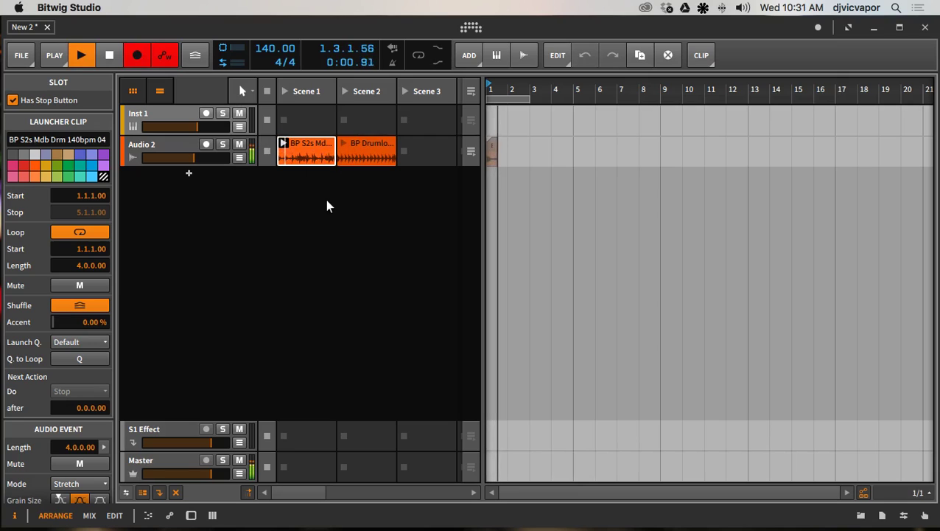
{"action": "left_click", "coordinate": [342, 143]}
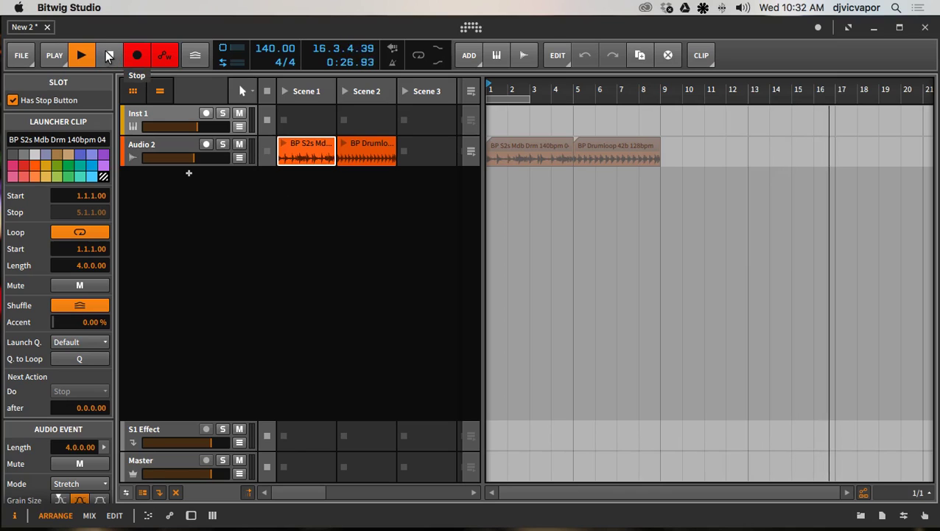
{"action": "left_click", "coordinate": [108, 56]}
{"action": "left_click", "coordinate": [107, 55]}
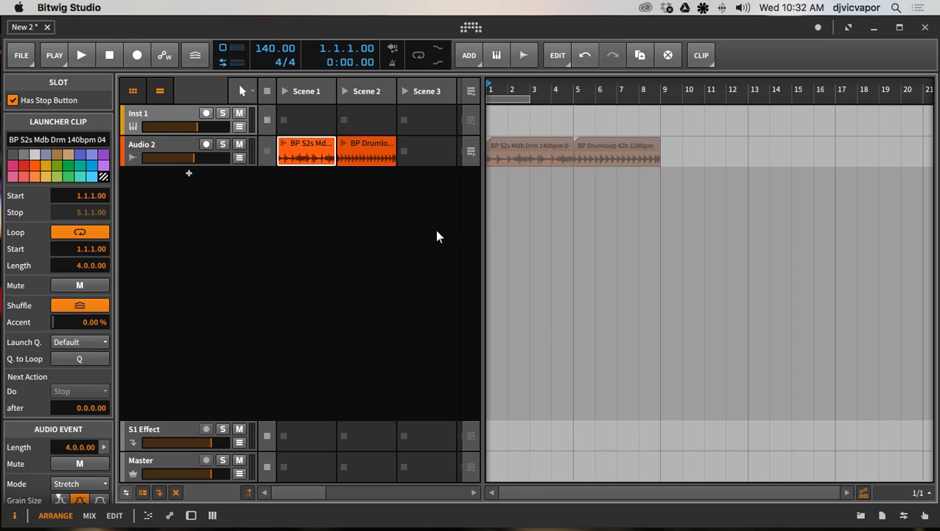
{"action": "key", "text": "space"}
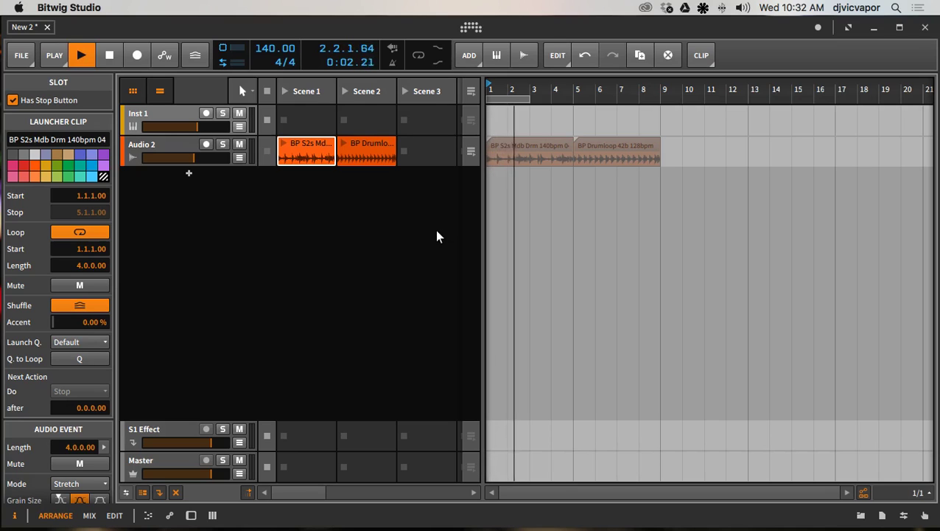
{"action": "key", "text": "space"}
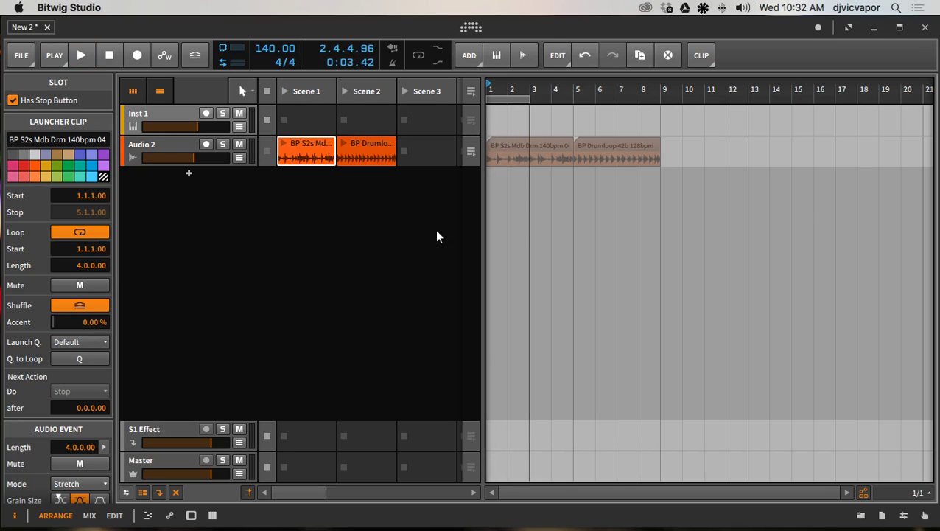
{"action": "left_click", "coordinate": [111, 55]}
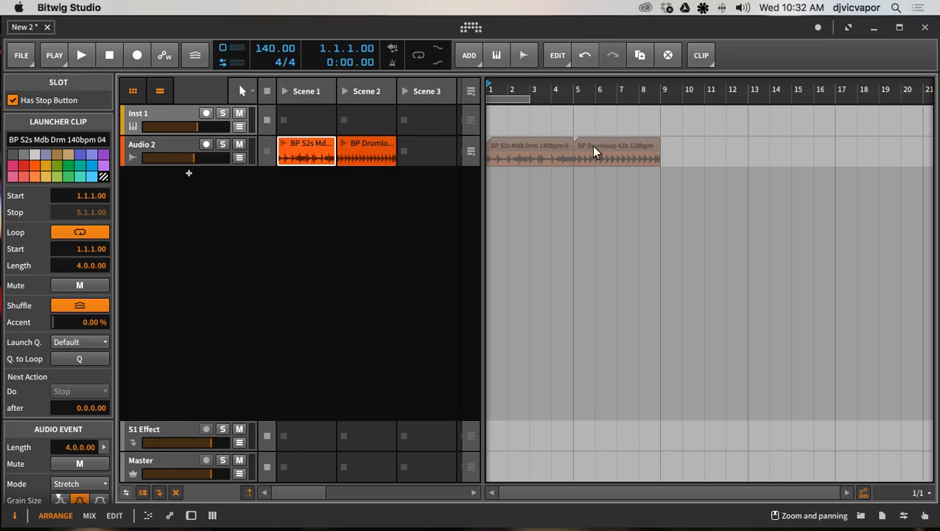
Restore Audio 2's arrangement playback to activate the recorded clips, then play and stop the sequence.
{"action": "left_click", "coordinate": [470, 150]}
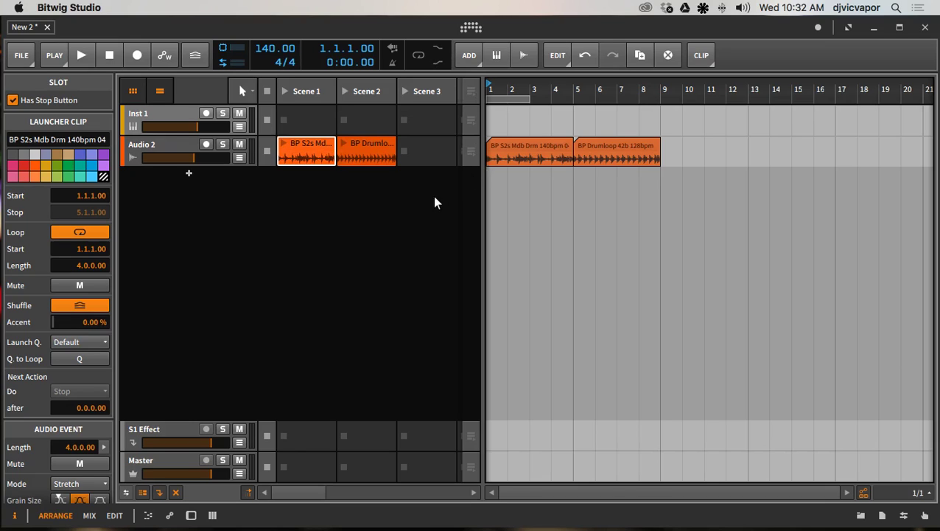
{"action": "key", "text": "space"}
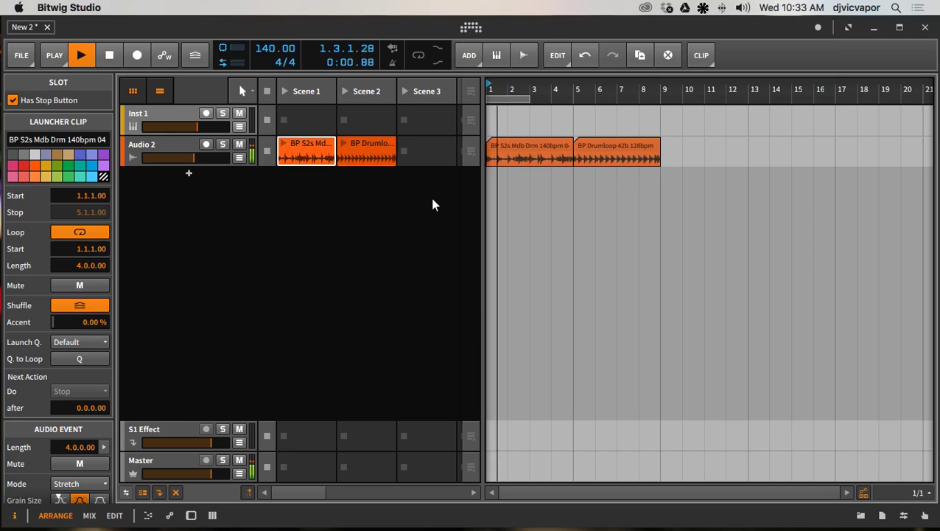
{"action": "key", "text": "space"}
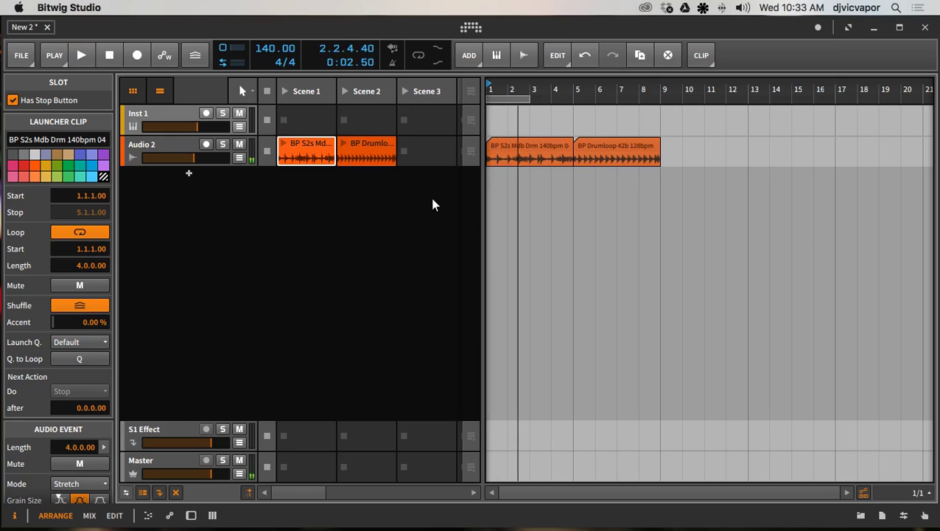